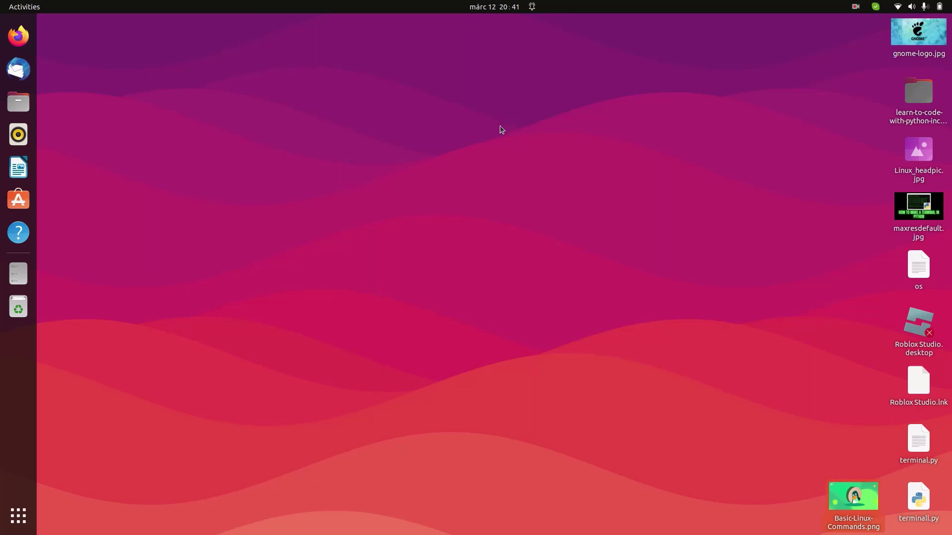
- Open a new terminal window and maximize it
{"action": "left_click_drag", "start_coordinate": [776, 69], "coordinate": [497, 477]}
{"action": "key", "text": "ctrl+alt+t"}
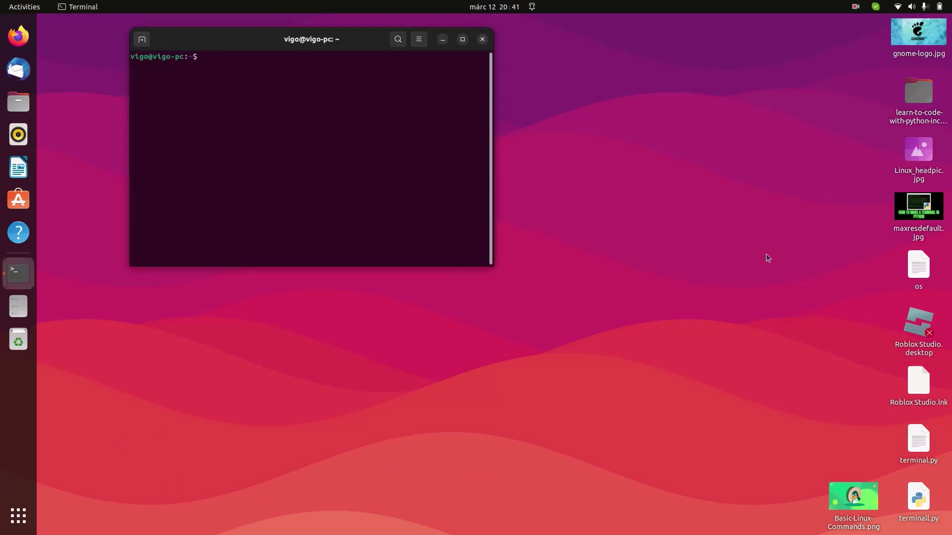
{"action": "left_click_drag", "start_coordinate": [291, 41], "coordinate": [314, 11]}
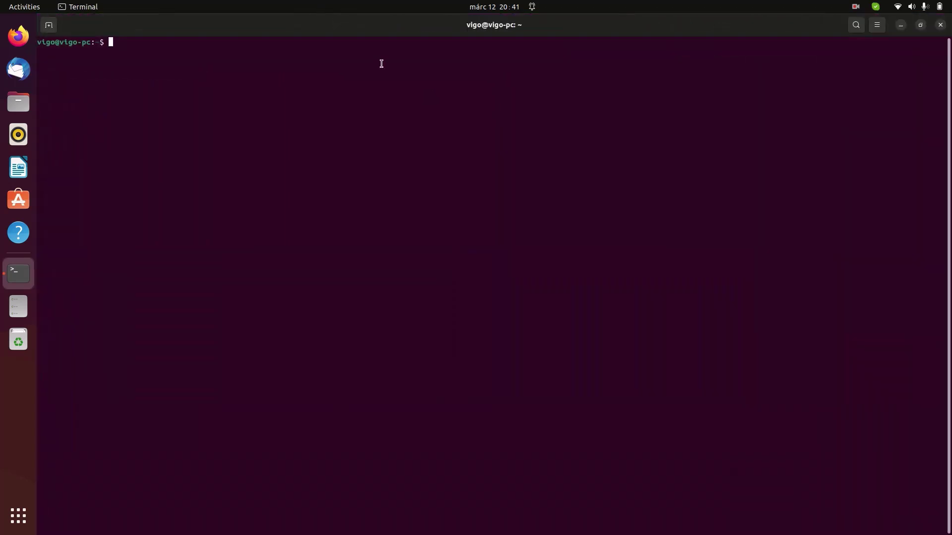
- Run sudo apt install dconf-editor with the admin password; apt reports version 3.38.3-3 is already newest
{"action": "type", "text": "sudo apr"}
{"action": "type", "text": " i9n sta"}
{"action": "key", "text": "BackSpace"}
{"action": "key", "text": "BackSpace"}
{"action": "key", "text": "BackSpace"}
{"action": "key", "text": "BackSpace"}
{"action": "key", "text": "BackSpace"}
{"action": "key", "text": "BackSpace"}
{"action": "type", "text": "nstall dconf-editor"}
{"action": "key", "text": "Return"}
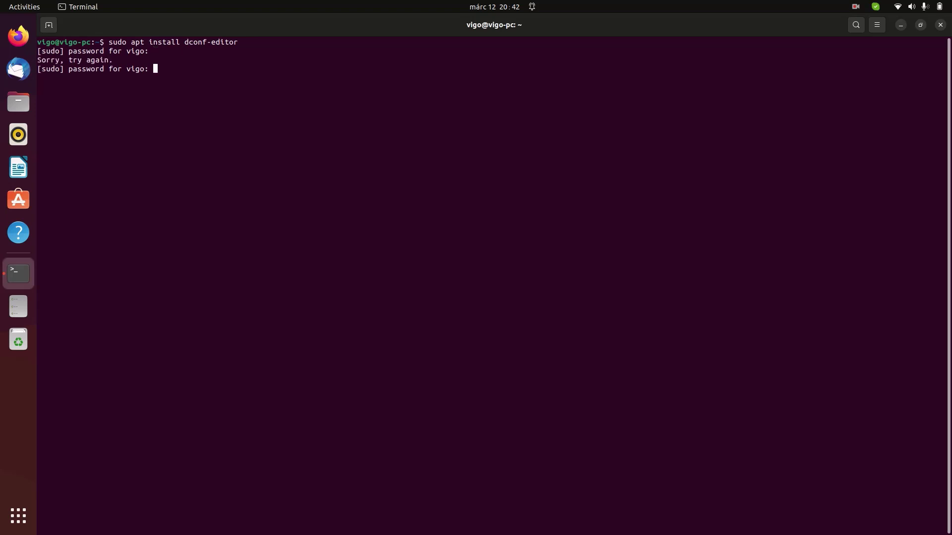
{"action": "key", "text": "Return"}
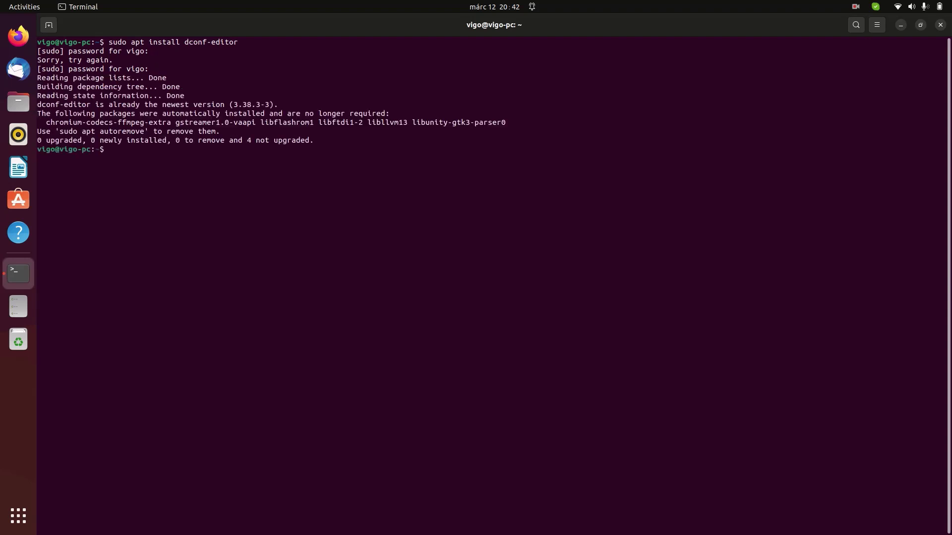
{"action": "left_click_drag", "start_coordinate": [319, 147], "coordinate": [157, 251]}
- Launch dconf-editor from the terminal, accept the caution warning, and maximize its window
{"action": "left_click", "coordinate": [157, 251]}
{"action": "type", "text": "dconf-editor"}
{"action": "key", "text": "Return"}
{"action": "left_click", "coordinate": [175, 212]}
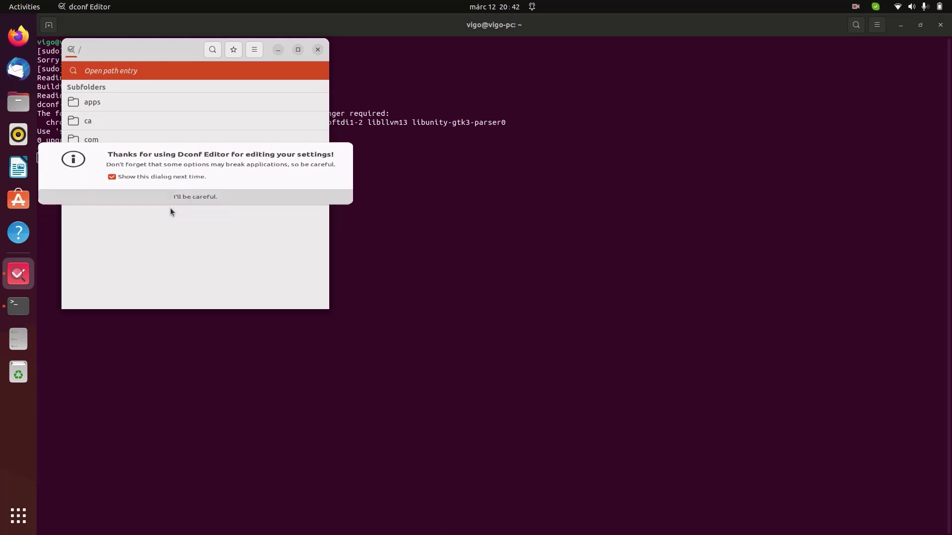
{"action": "left_click_drag", "start_coordinate": [140, 43], "coordinate": [138, 5]}
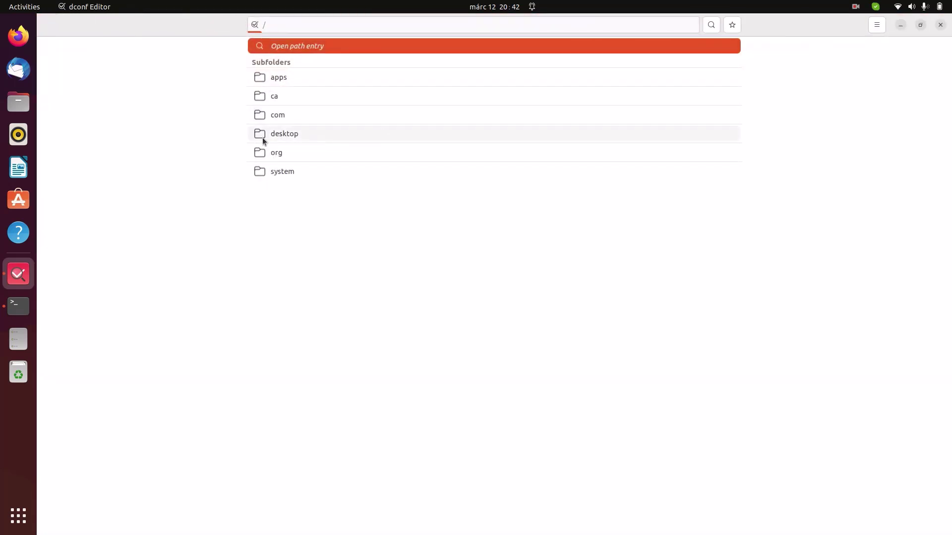
- Browse org > gnome > shell > extensions > dash-to-dock to list the dock's keys
{"action": "left_click", "coordinate": [295, 154]}
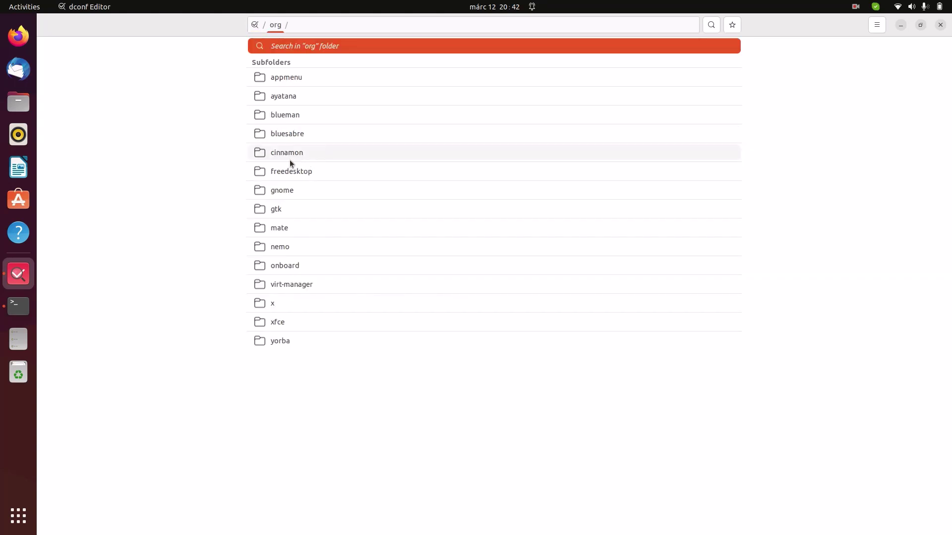
{"action": "left_click", "coordinate": [272, 194]}
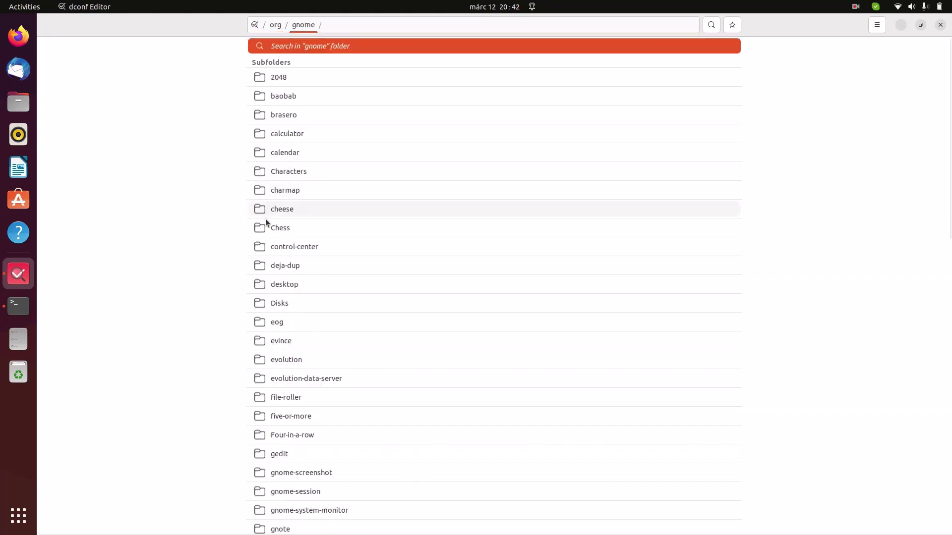
{"action": "scroll", "coordinate": [310, 487], "scroll_direction": "down", "scroll_amount": 10}
{"action": "scroll", "coordinate": [310, 484], "scroll_direction": "down", "scroll_amount": 5}
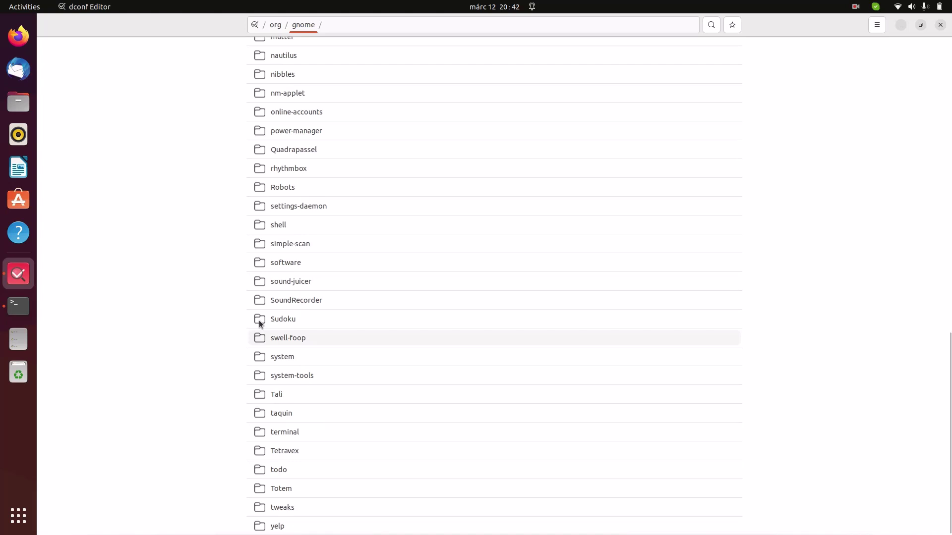
{"action": "left_click", "coordinate": [287, 227]}
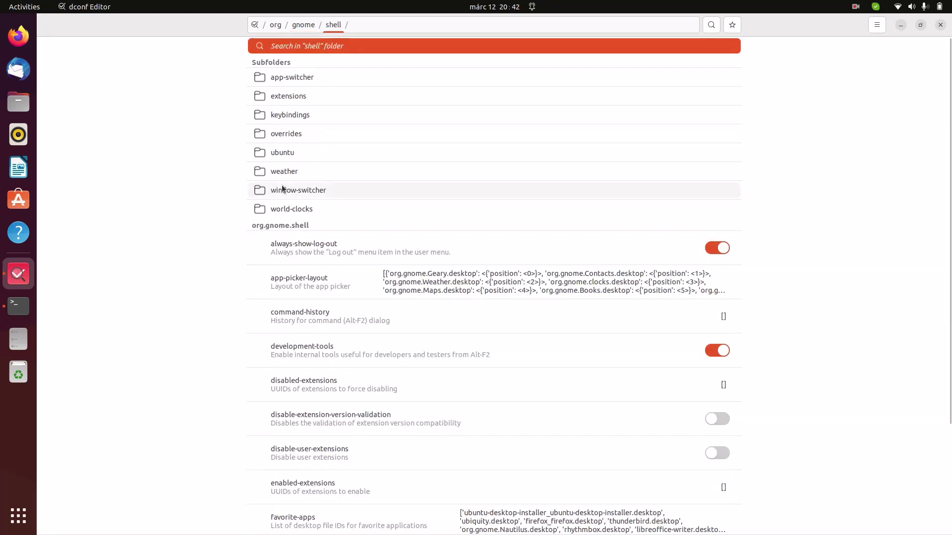
{"action": "left_click", "coordinate": [290, 103]}
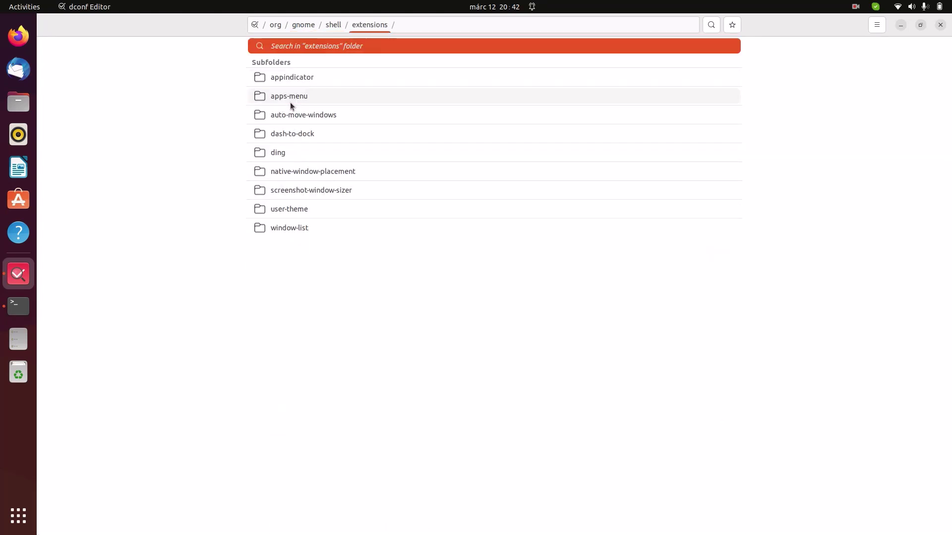
{"action": "left_click", "coordinate": [277, 135]}
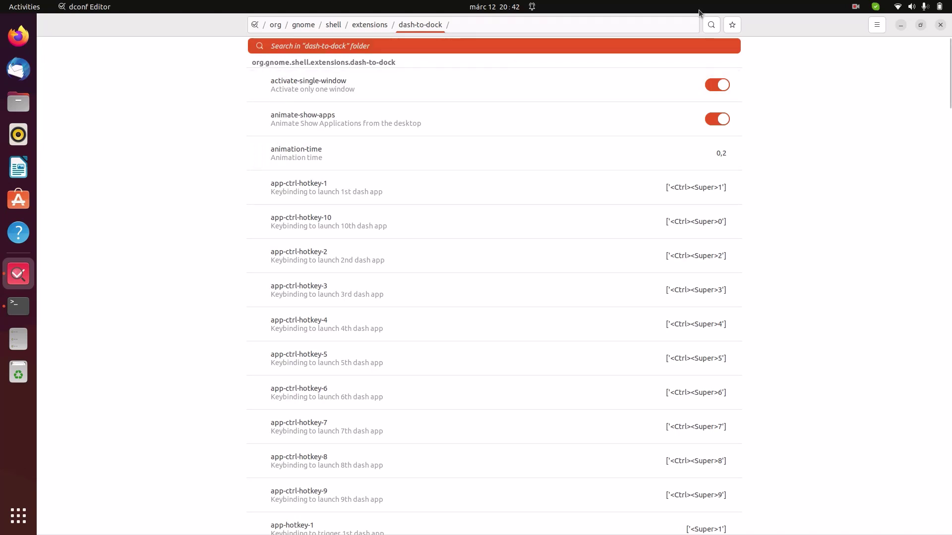
- Find dock-position by searching 'dock po' and apply a custom value of 'BOTTOM' instead of the default
{"action": "left_click", "coordinate": [709, 25]}
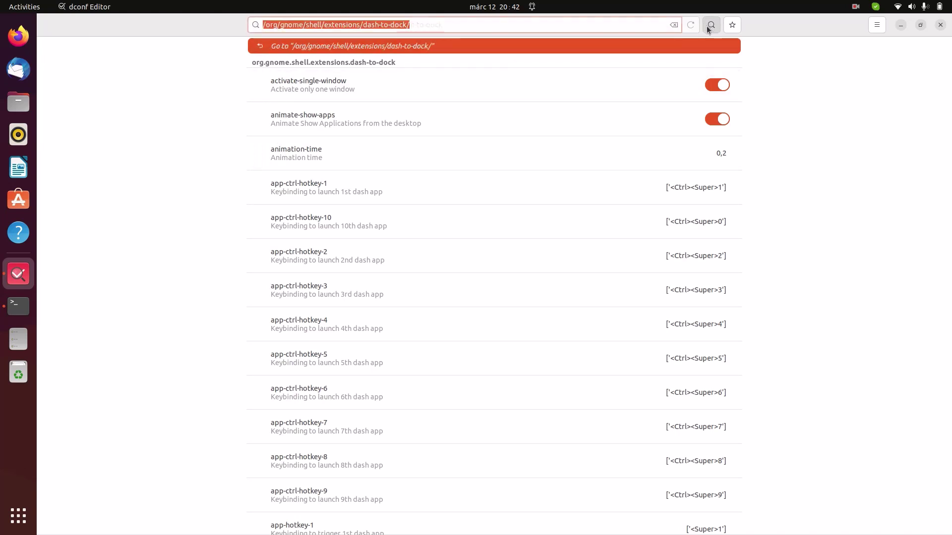
{"action": "type", "text": "dock position"}
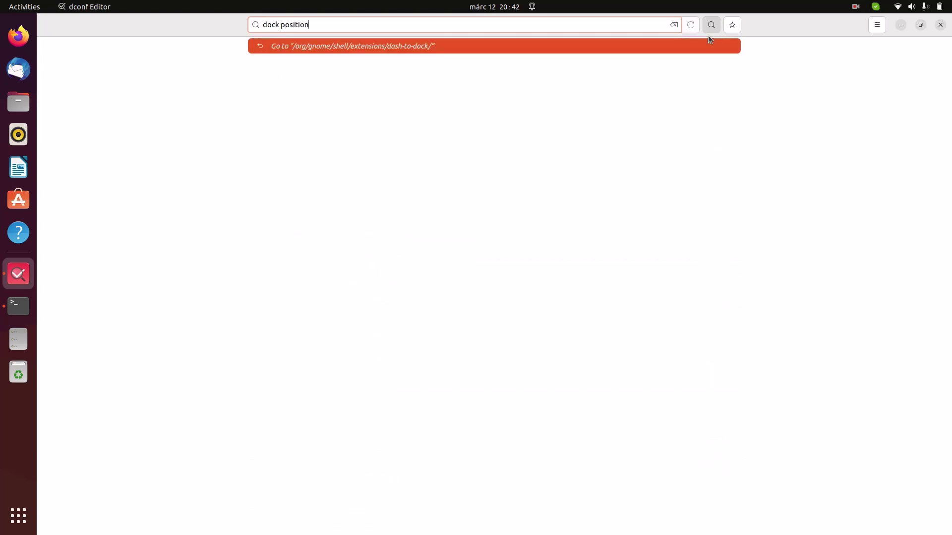
{"action": "key", "text": "BackSpace"}
{"action": "key", "text": "BackSpace"}
{"action": "key", "text": "BackSpace"}
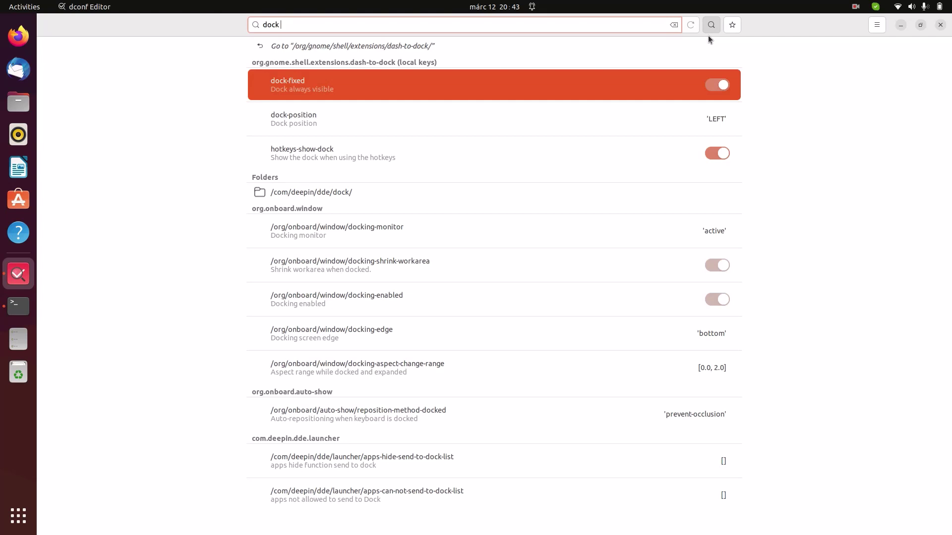
{"action": "left_click", "coordinate": [600, 122]}
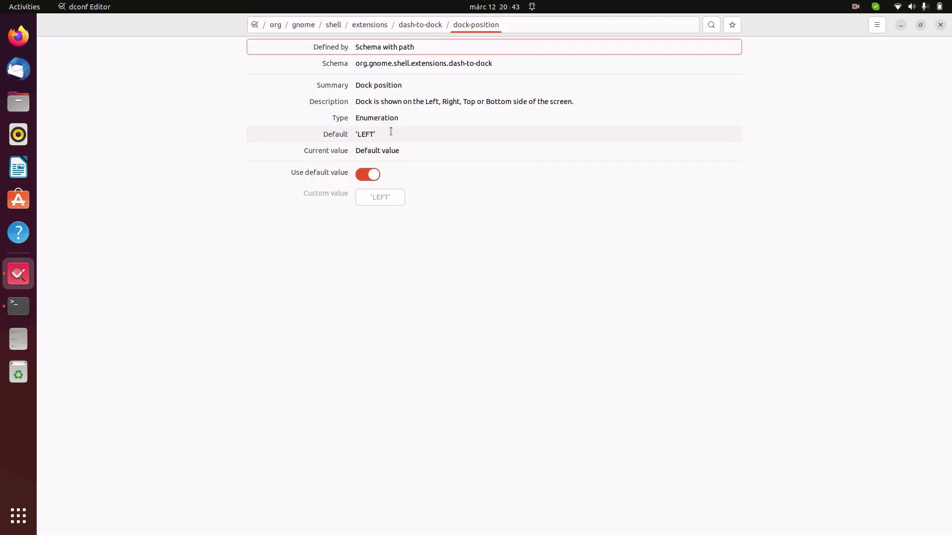
{"action": "left_click", "coordinate": [374, 175]}
{"action": "left_click", "coordinate": [377, 198]}
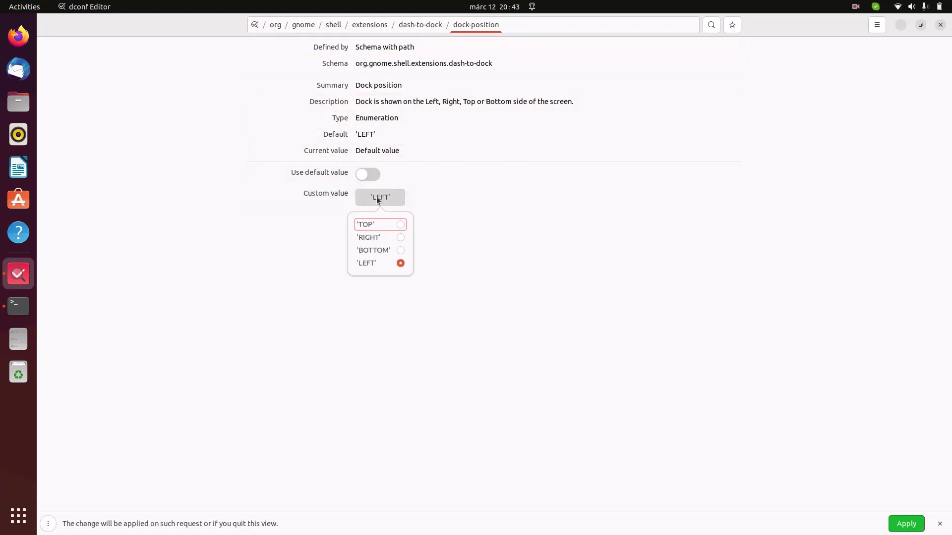
{"action": "left_click", "coordinate": [394, 252]}
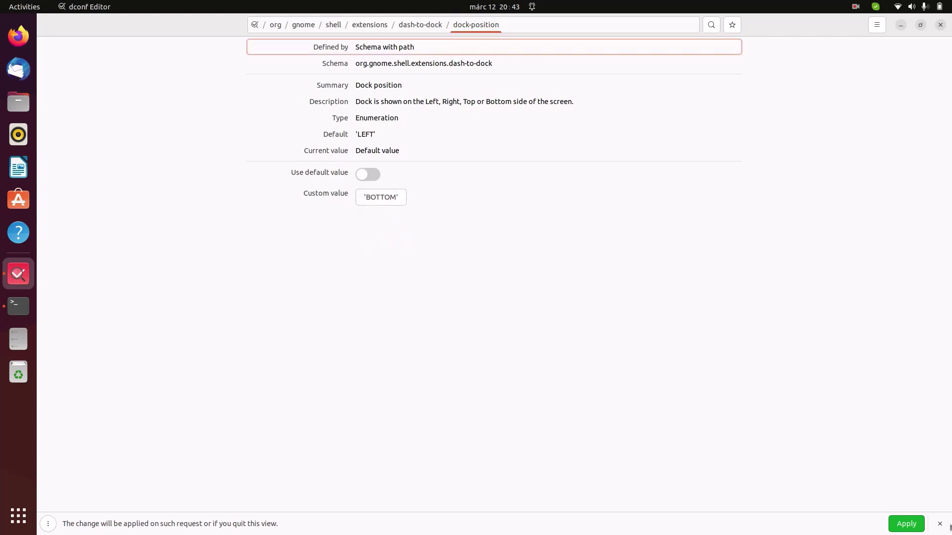
{"action": "left_click", "coordinate": [892, 527]}
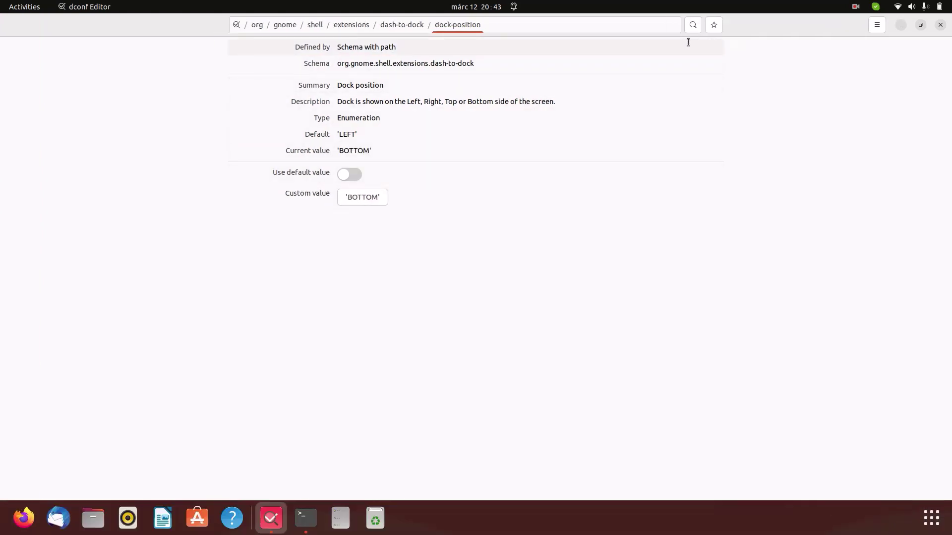
- Search 'show' and switch on show-apps-at-top, then search 'das' for the next key
{"action": "left_click", "coordinate": [692, 24]}
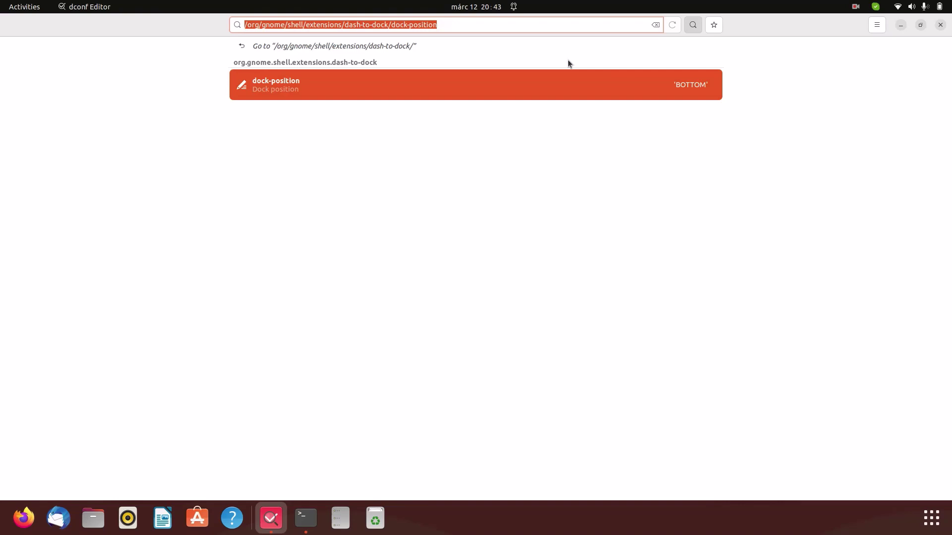
{"action": "key", "text": "BackSpace"}
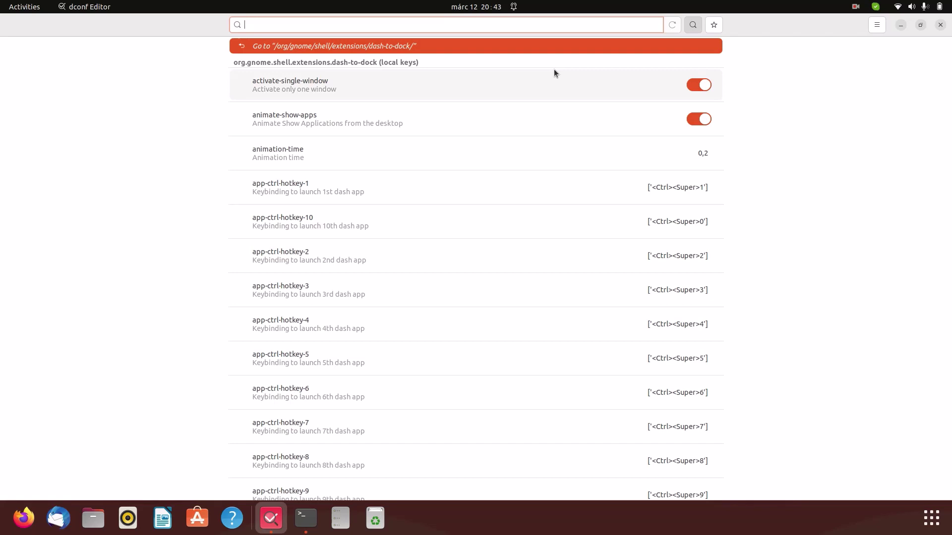
{"action": "type", "text": "sho"}
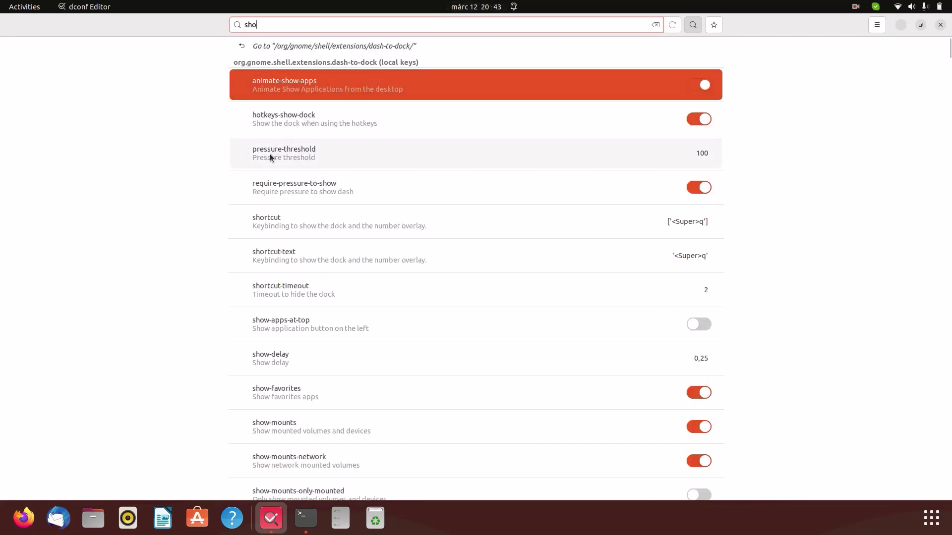
{"action": "type", "text": "w"}
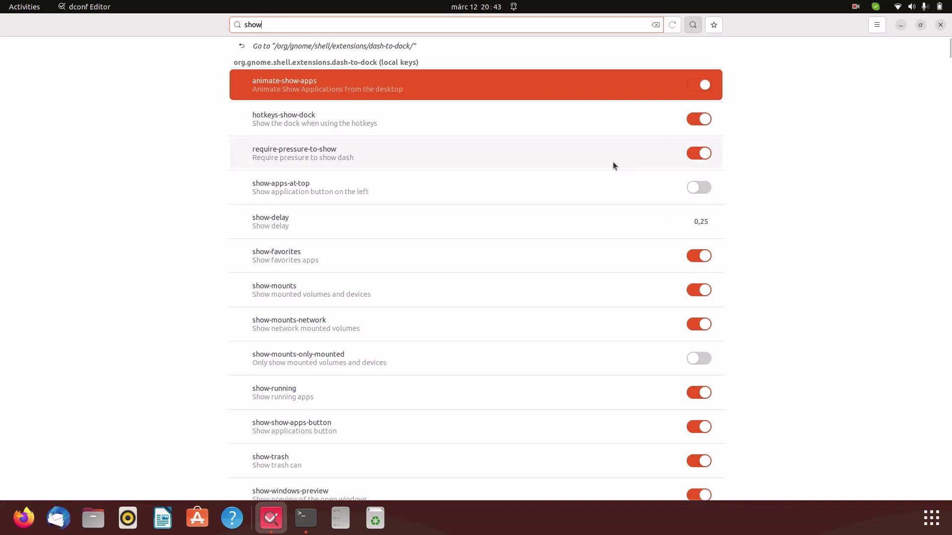
{"action": "left_click", "coordinate": [696, 191]}
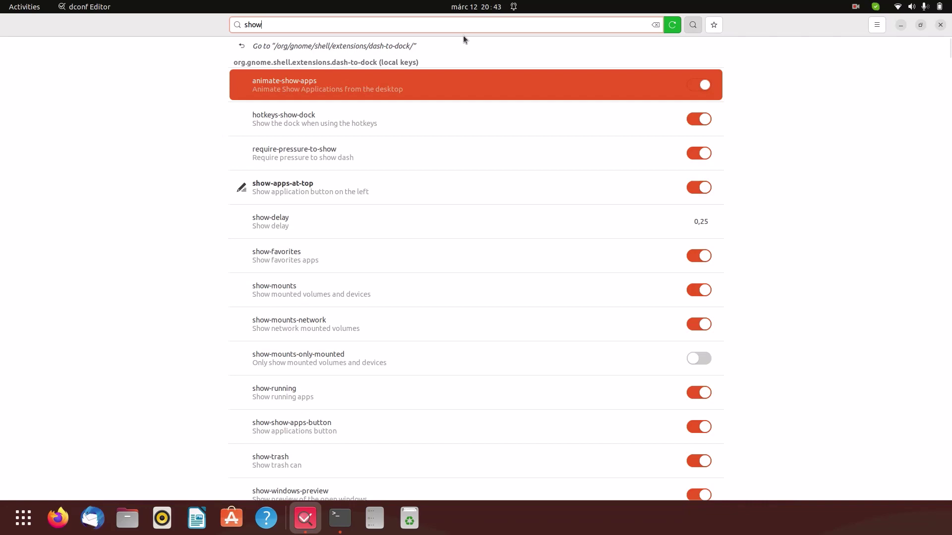
{"action": "key", "text": "BackSpace"}
{"action": "key", "text": "BackSpace"}
{"action": "key", "text": "BackSpace"}
{"action": "type", "text": "das"}
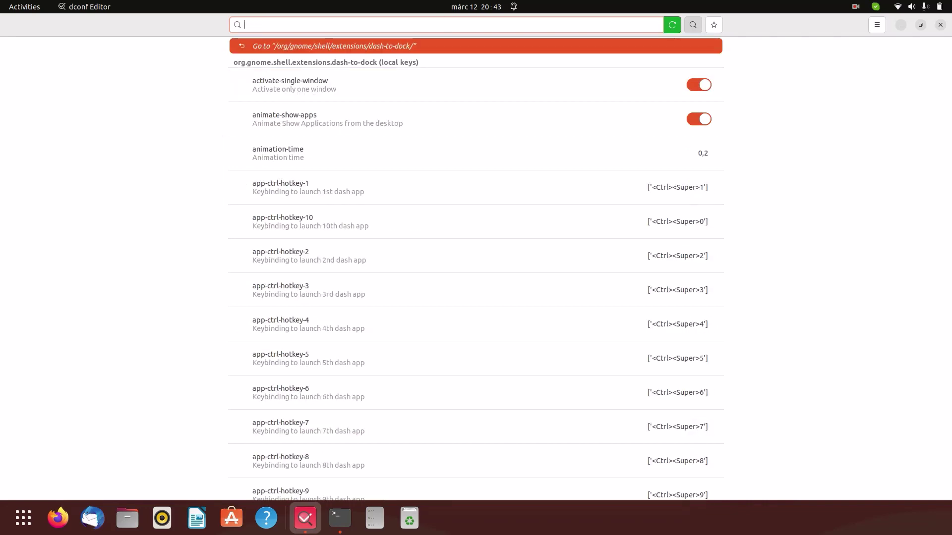
- Lower dash-max-icon-size from the default 48 to a custom 32 and apply it
{"action": "left_click", "coordinate": [316, 91]}
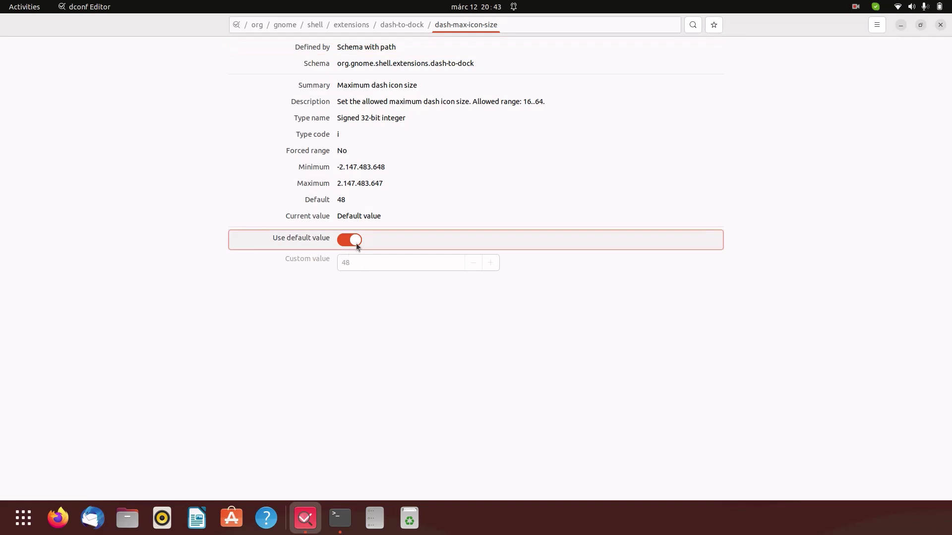
{"action": "left_click", "coordinate": [356, 243]}
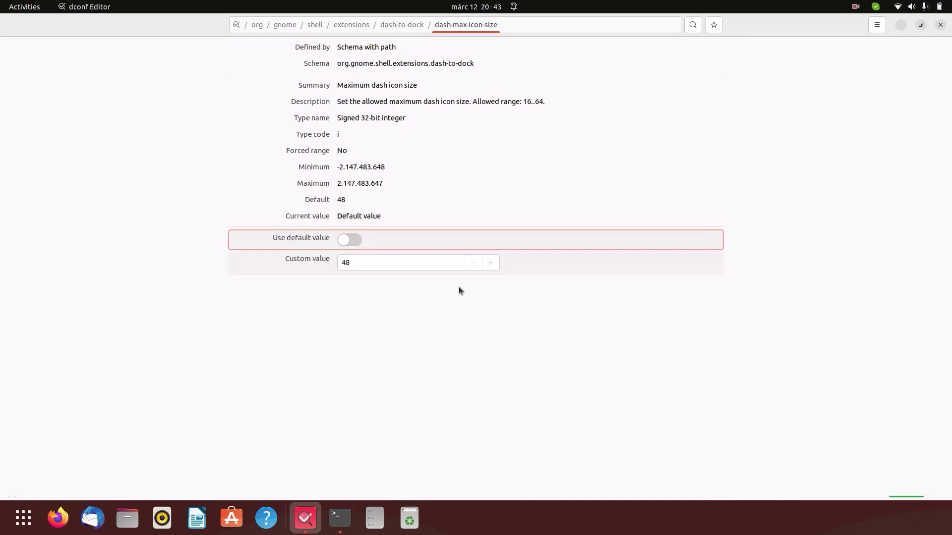
{"action": "left_click", "coordinate": [473, 264]}
{"action": "left_click", "coordinate": [472, 263]}
{"action": "left_click", "coordinate": [473, 263]}
{"action": "left_click", "coordinate": [473, 263]}
{"action": "left_click", "coordinate": [473, 263]}
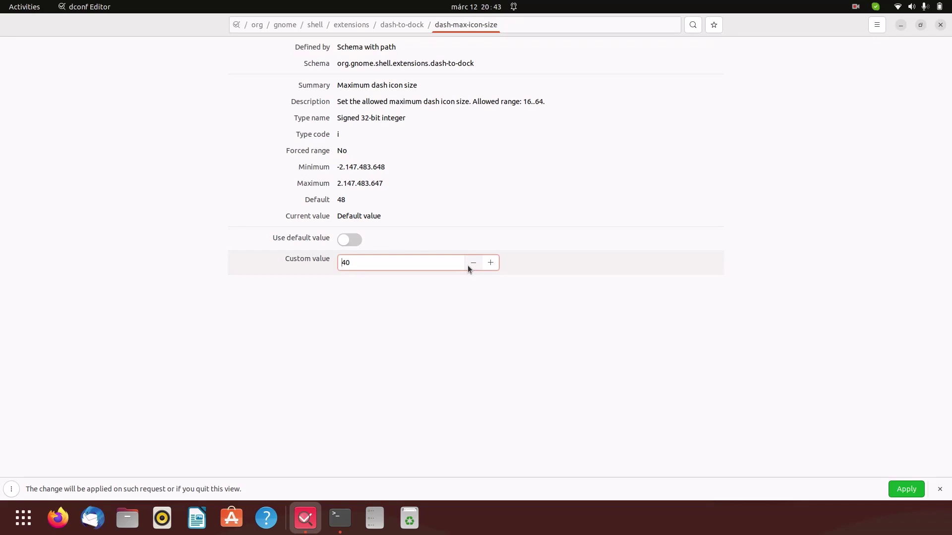
{"action": "left_click", "coordinate": [468, 266]}
{"action": "left_click", "coordinate": [475, 267]}
{"action": "left_click", "coordinate": [901, 491]}
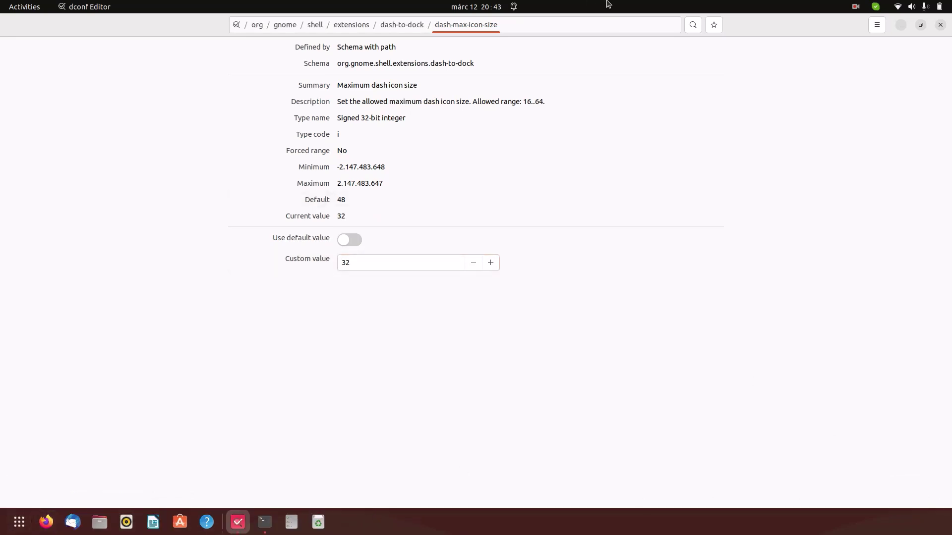
- Search 'dock', switch dock-fixed off so the dock auto-hides, and close dconf Editor
{"action": "left_click", "coordinate": [692, 24]}
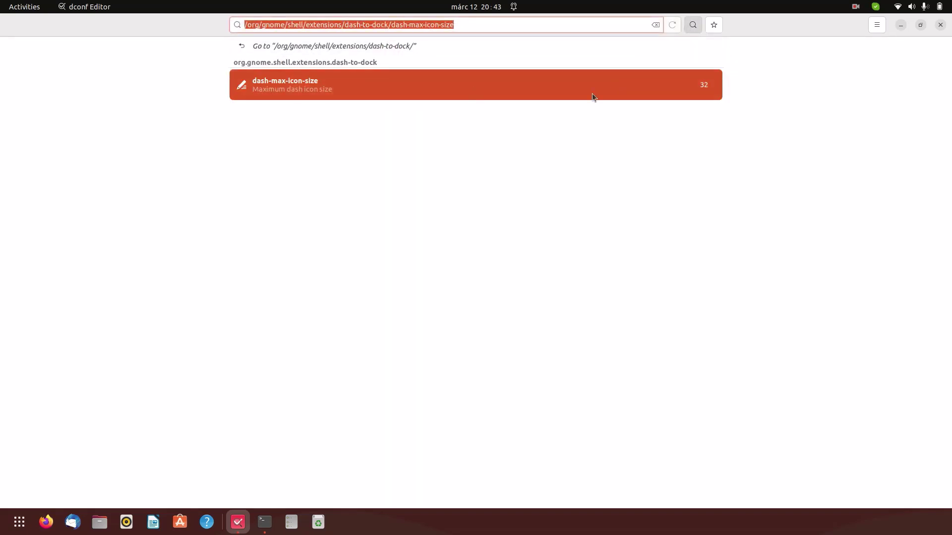
{"action": "key", "text": "BackSpace"}
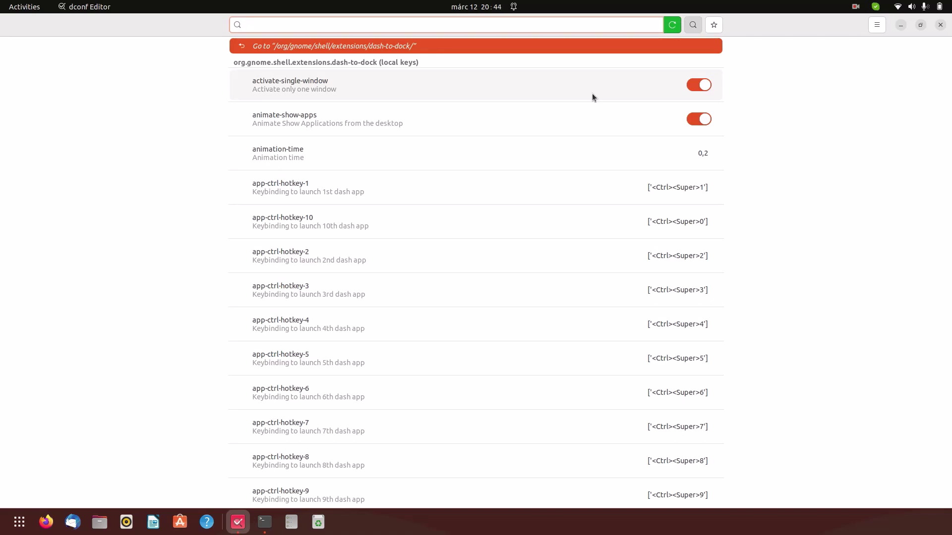
{"action": "type", "text": "dock"}
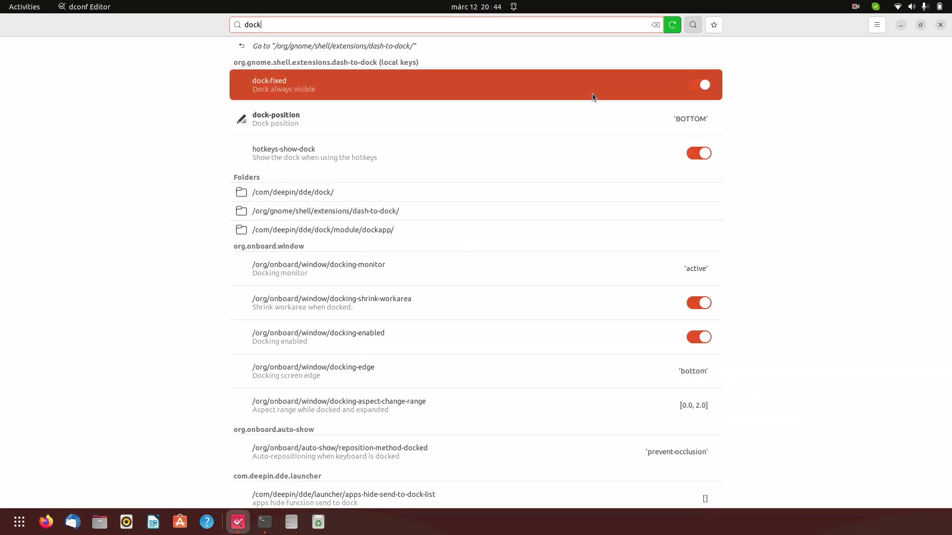
{"action": "left_click", "coordinate": [700, 87]}
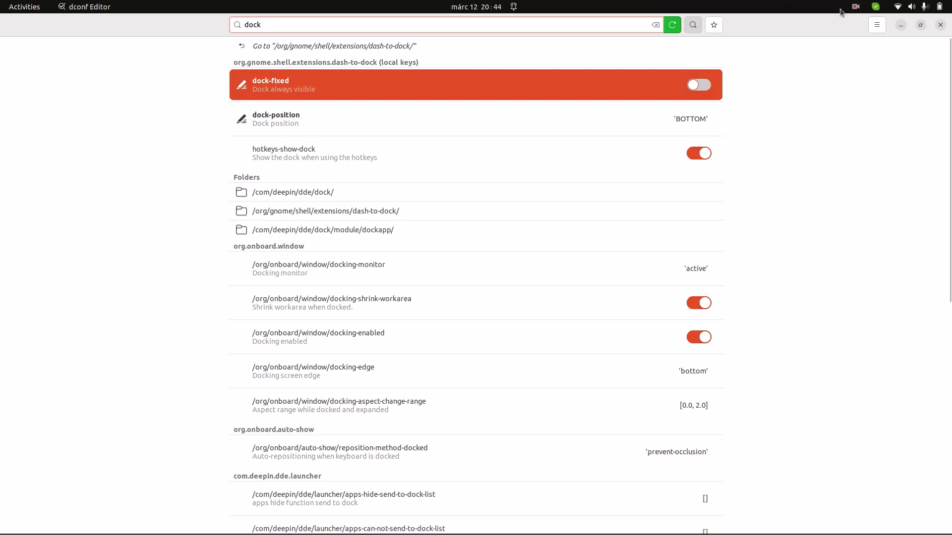
{"action": "left_click", "coordinate": [940, 25]}
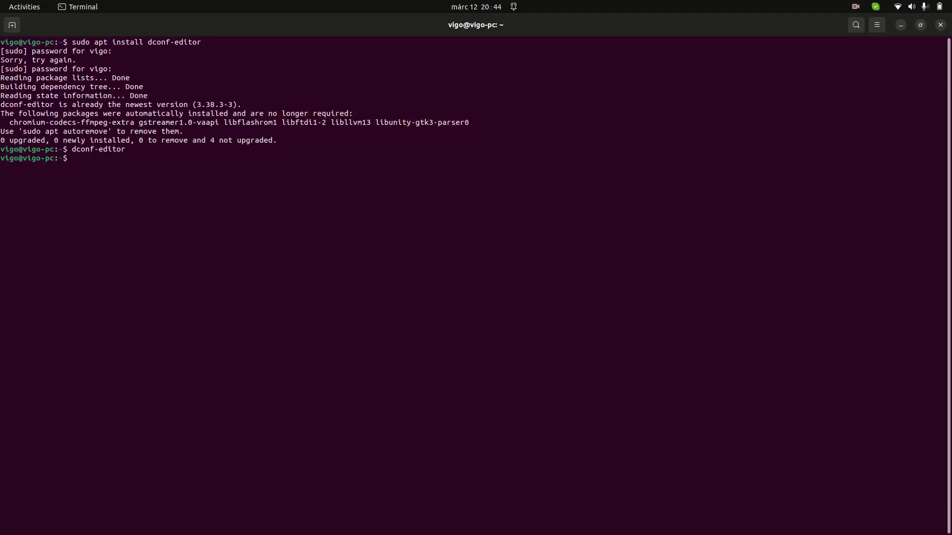
- Close Terminal, launch Tweaks from the applications search, and show its Appearance page
{"action": "left_click", "coordinate": [940, 24]}
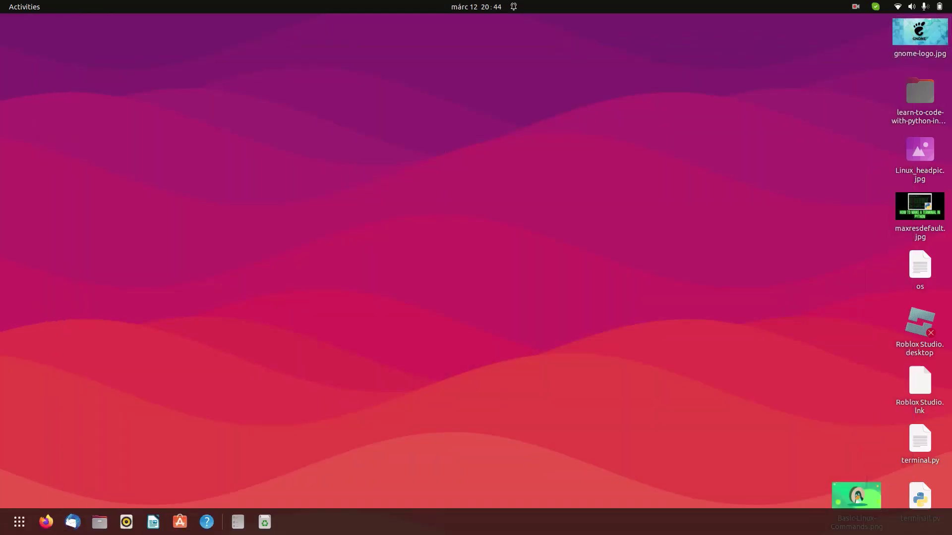
{"action": "left_click", "coordinate": [11, 524]}
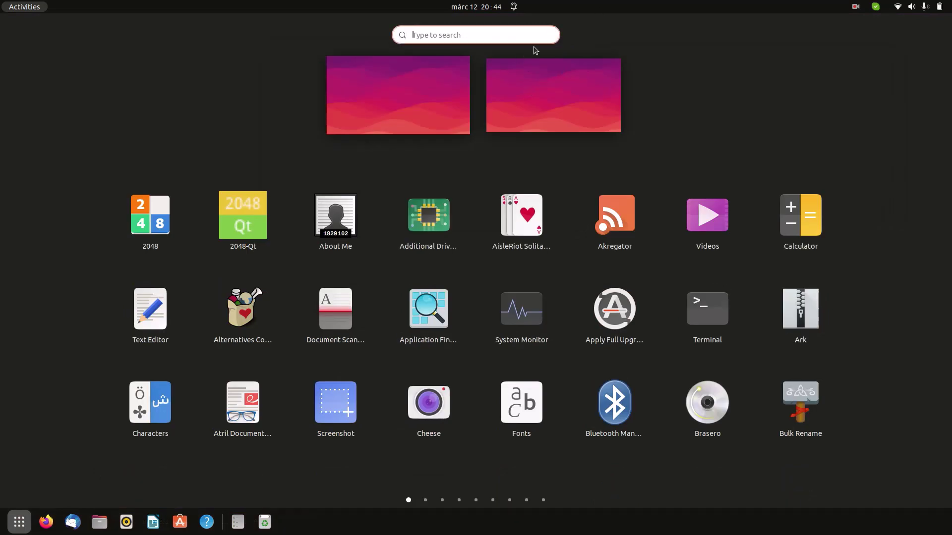
{"action": "type", "text": "tweal"}
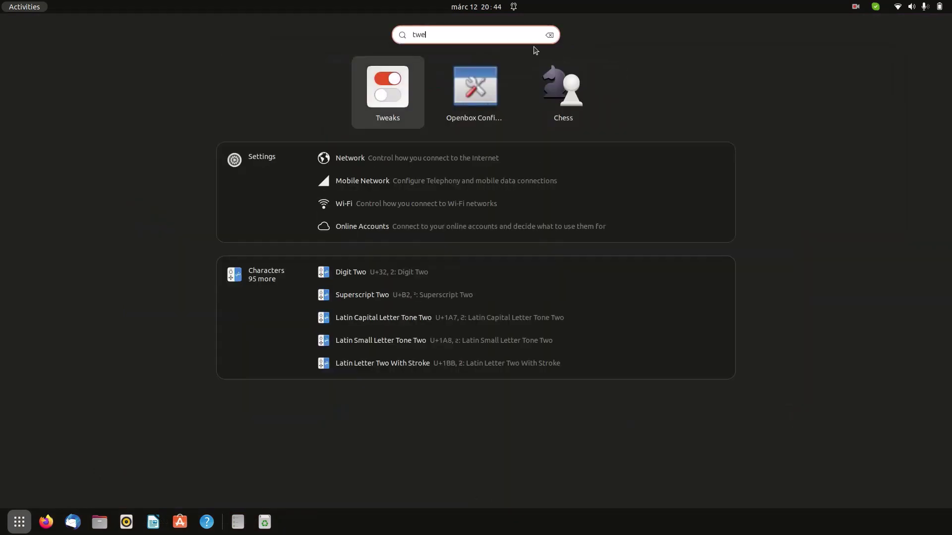
{"action": "key", "text": "BackSpace"}
{"action": "type", "text": "ks"}
{"action": "key", "text": "Return"}
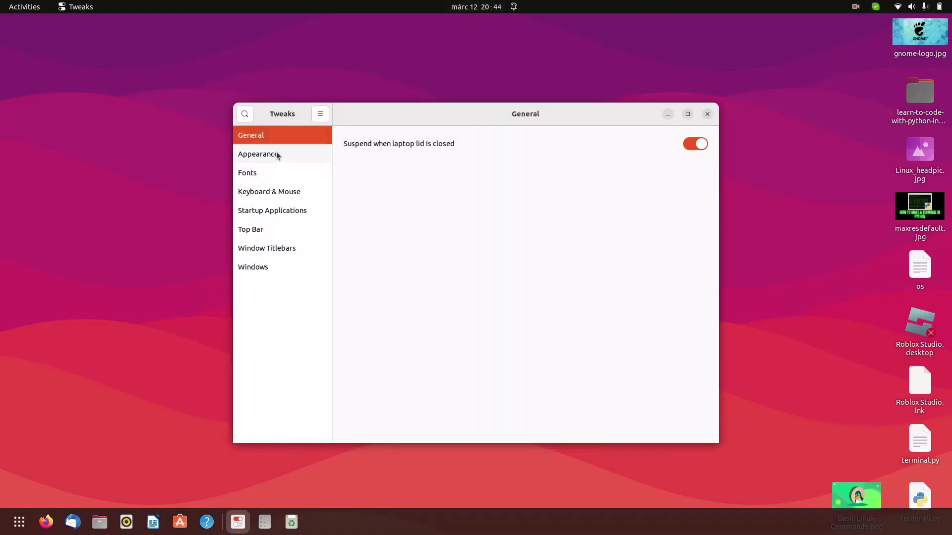
{"action": "left_click", "coordinate": [277, 156]}
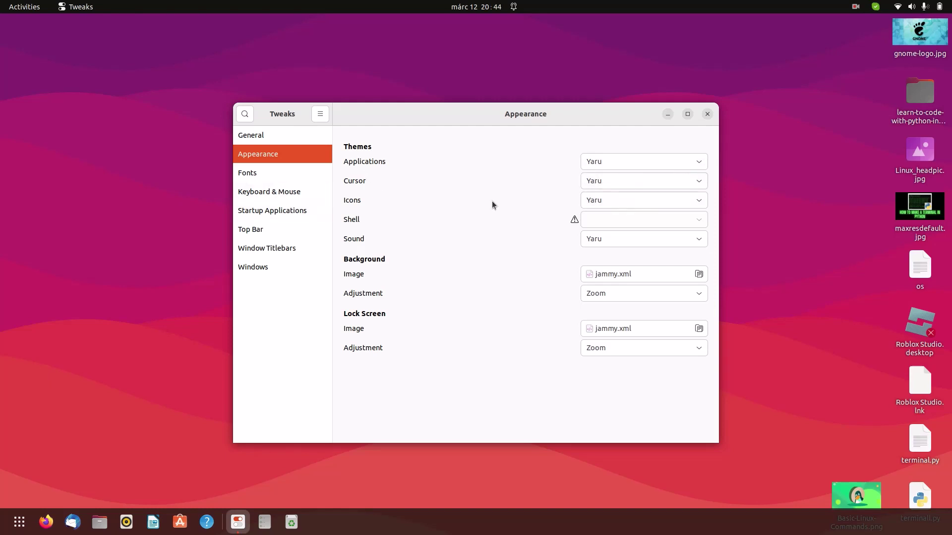
- Set the Icons theme to Windows-10-master (1), close Tweaks, and move Files to the dock's left end
{"action": "left_click", "coordinate": [626, 201]}
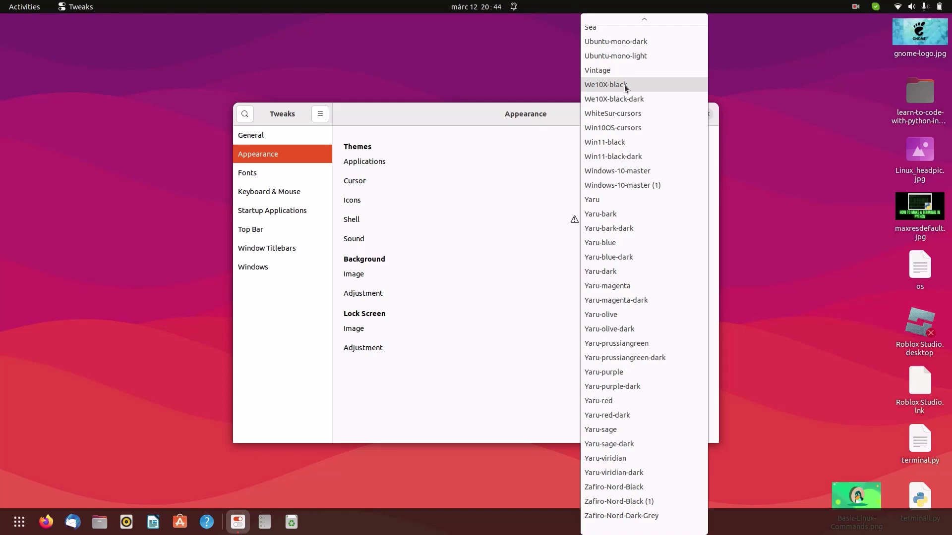
{"action": "left_click", "coordinate": [628, 186]}
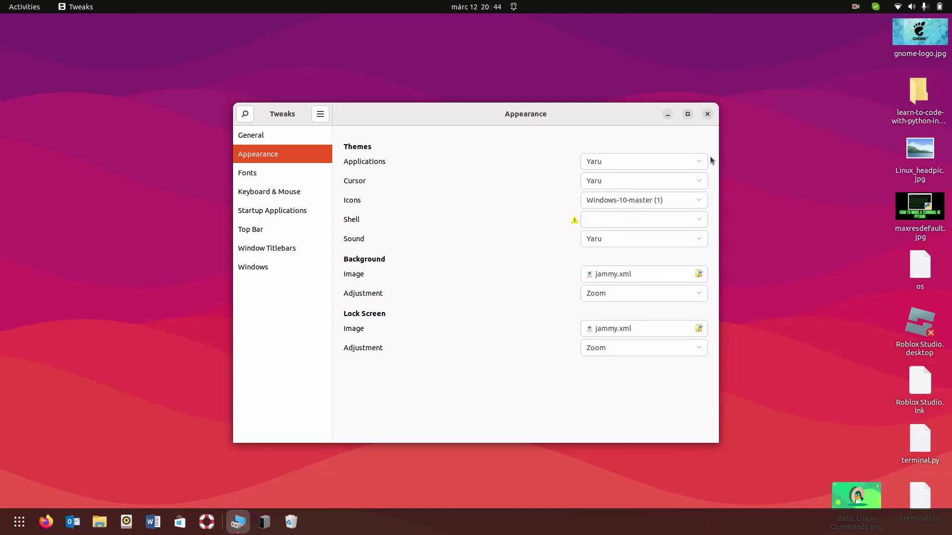
{"action": "left_click", "coordinate": [704, 115]}
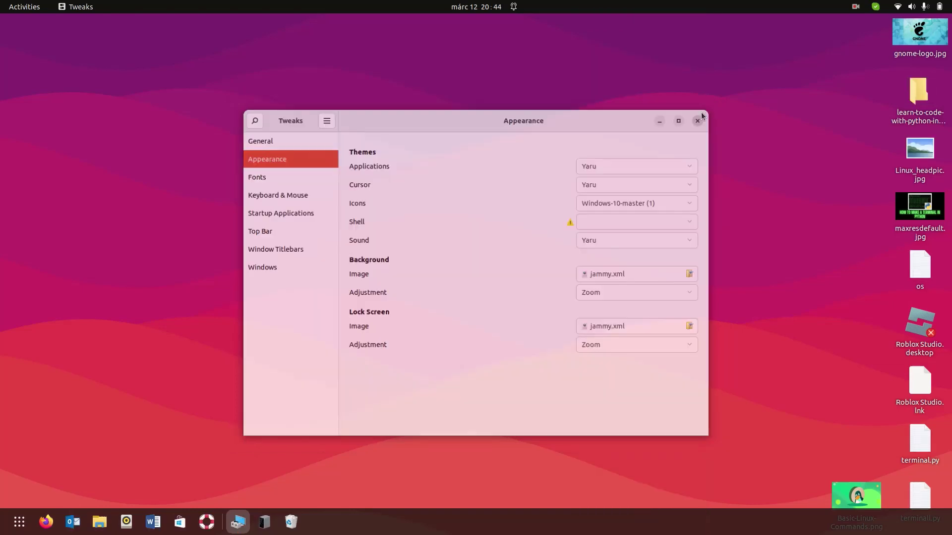
{"action": "left_click_drag", "start_coordinate": [100, 521], "coordinate": [48, 522]}
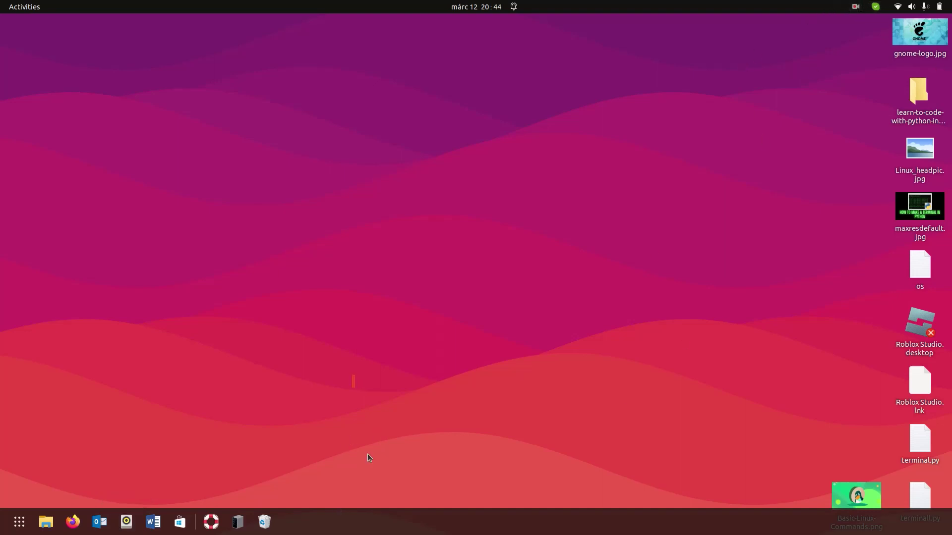
{"action": "left_click_drag", "start_coordinate": [367, 457], "coordinate": [566, 382]}
{"action": "left_click_drag", "start_coordinate": [696, 88], "coordinate": [704, 519]}
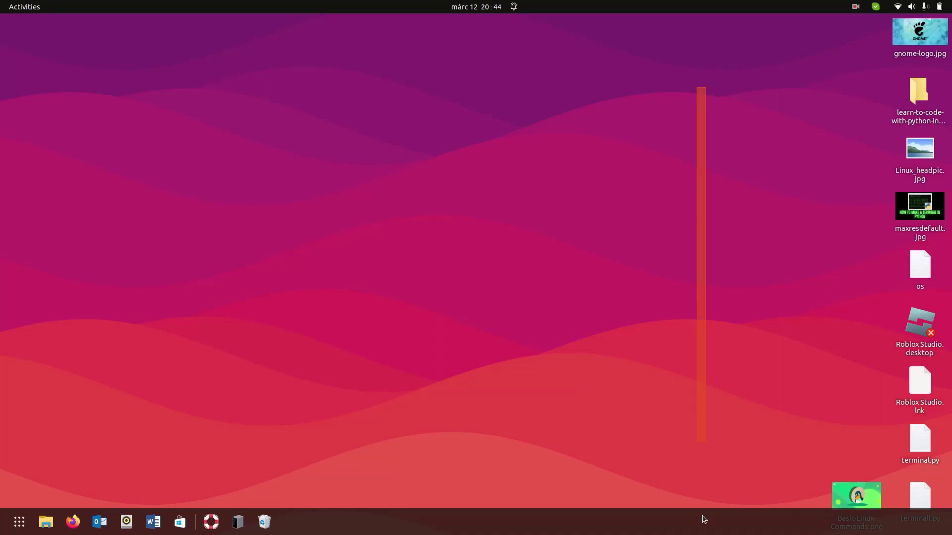